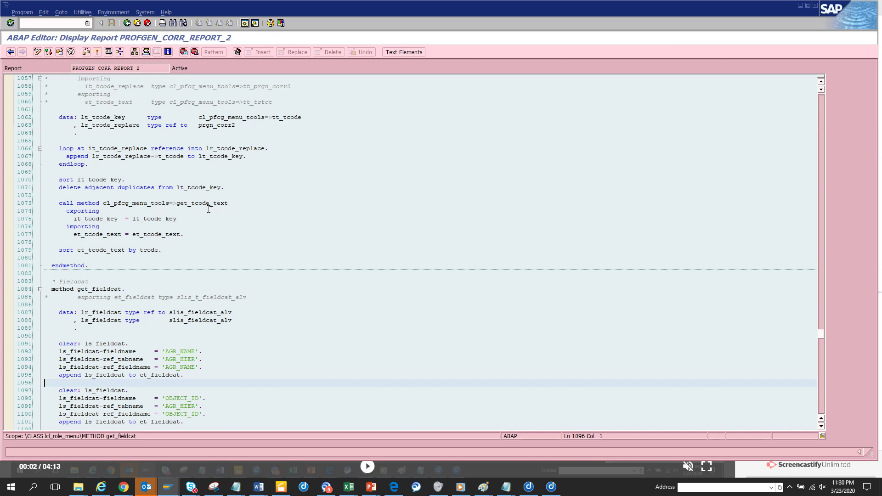
- Run report PROFGEN_CORR_REPORT_2 and execute it for all single roles (Roles '*')
left_click(108, 52)
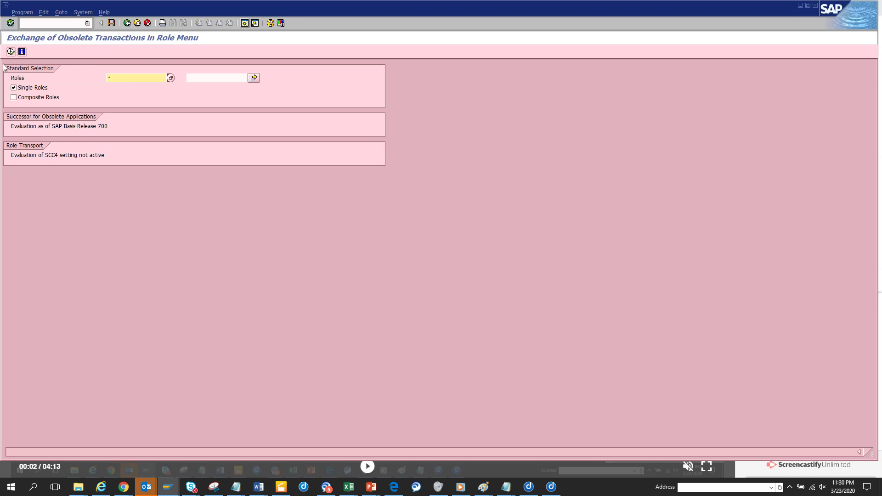
left_click(10, 52)
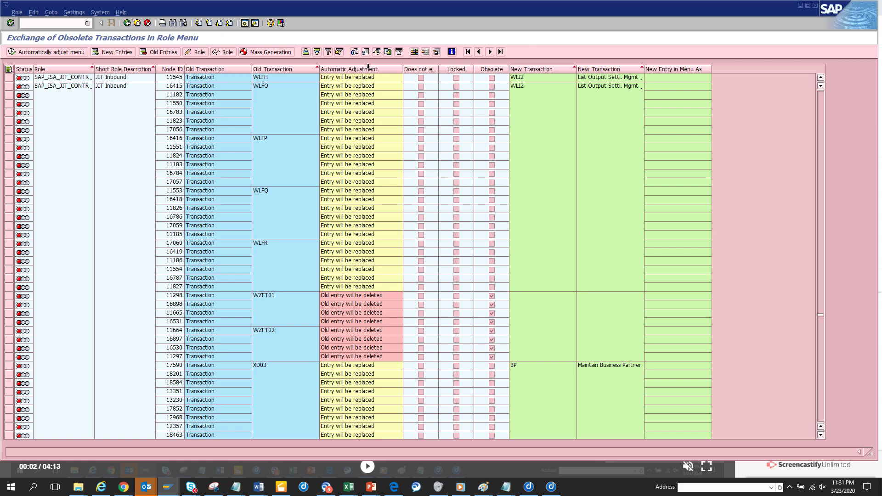
- Filter the Automatic Adjustment column to show only 'Old entry will be deleted' rows
left_click(368, 68)
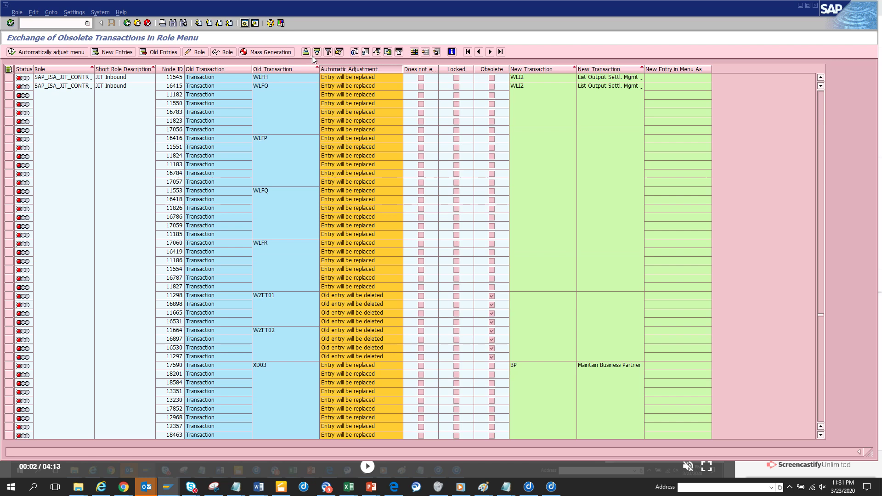
left_click(328, 52)
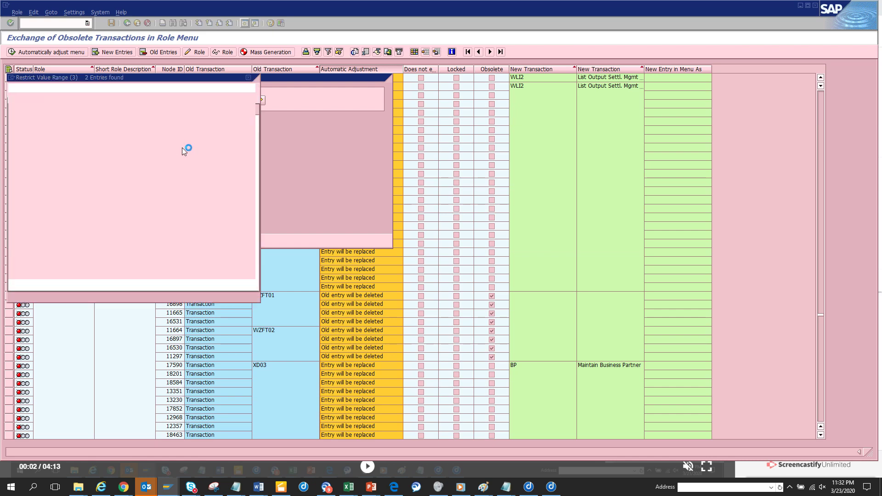
double_click(102, 131)
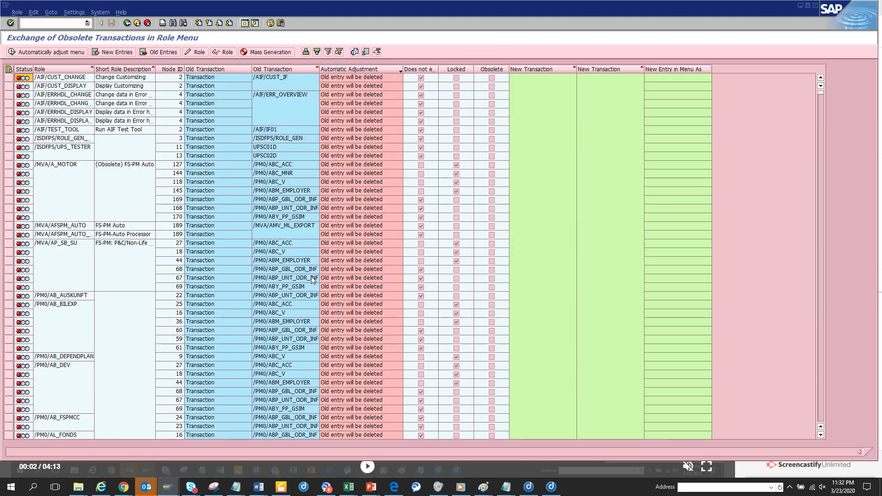
left_click(311, 278)
scroll(311, 277, "down", 5)
scroll(311, 277, "down", 5)
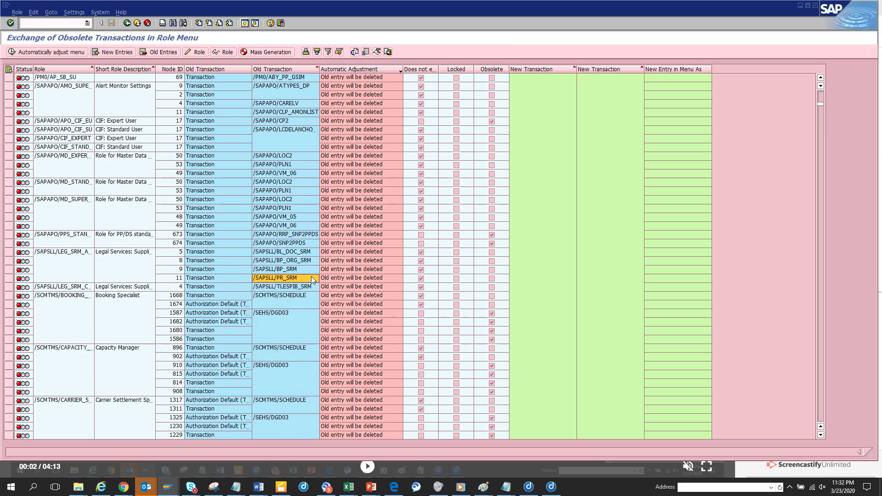
scroll(311, 276, "down", 5)
scroll(311, 276, "down", 5)
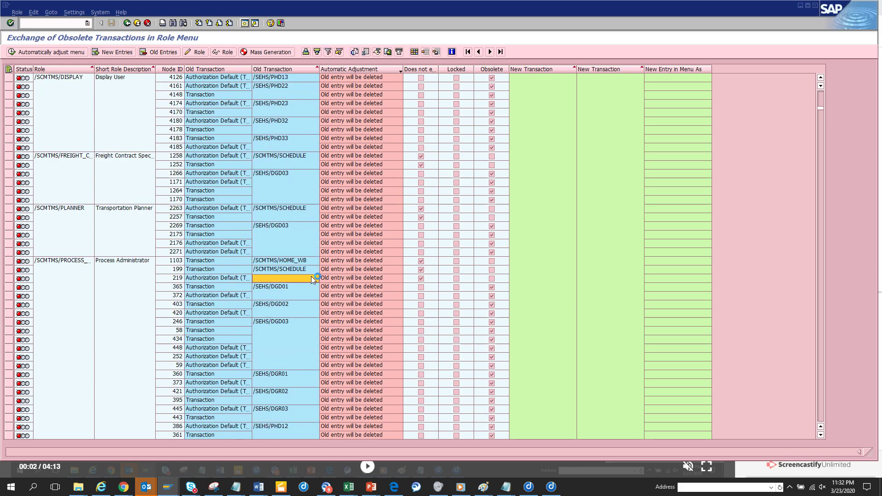
scroll(311, 277, "down", 5)
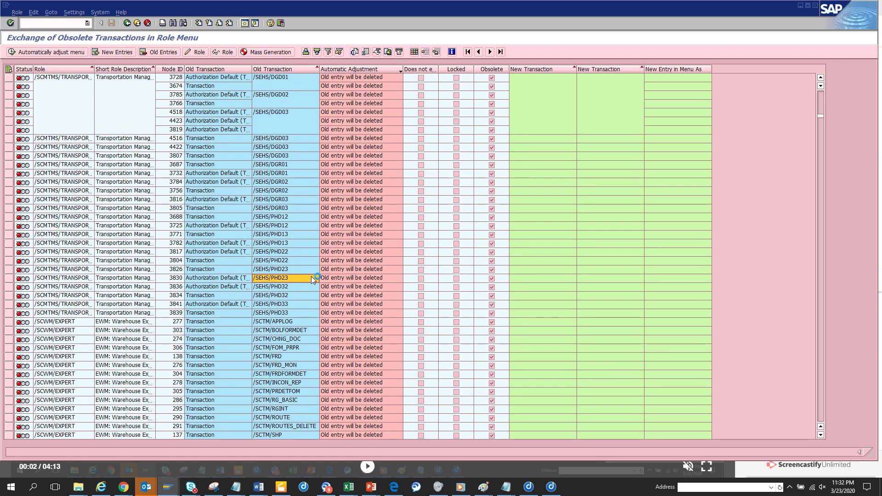
scroll(311, 277, "down", 5)
scroll(311, 277, "down", 5)
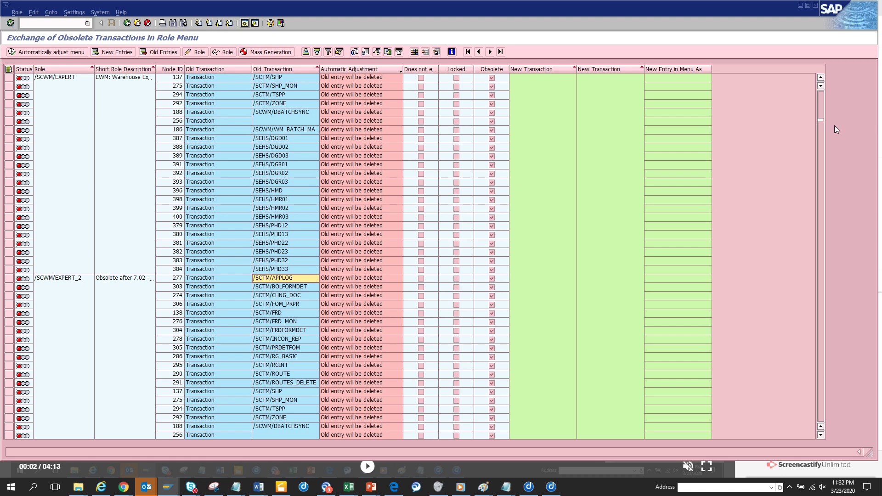
left_click_drag(821, 120, 821, 270)
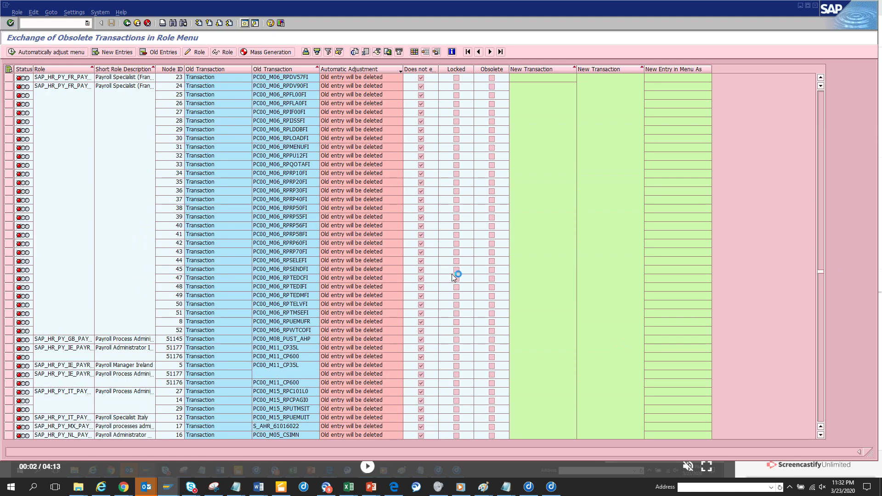
- Go back from the results past the selection screen to the report's ABAP source
left_click(128, 23)
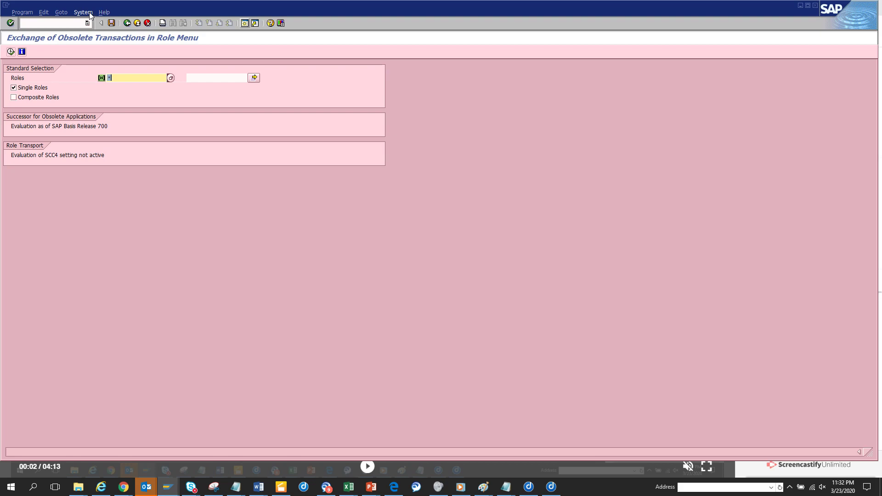
left_click(89, 13)
left_click(238, 155)
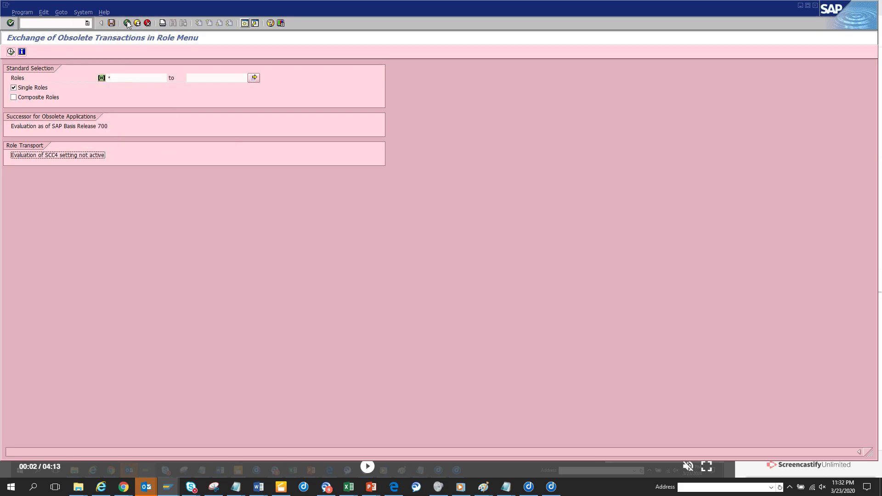
left_click(129, 24)
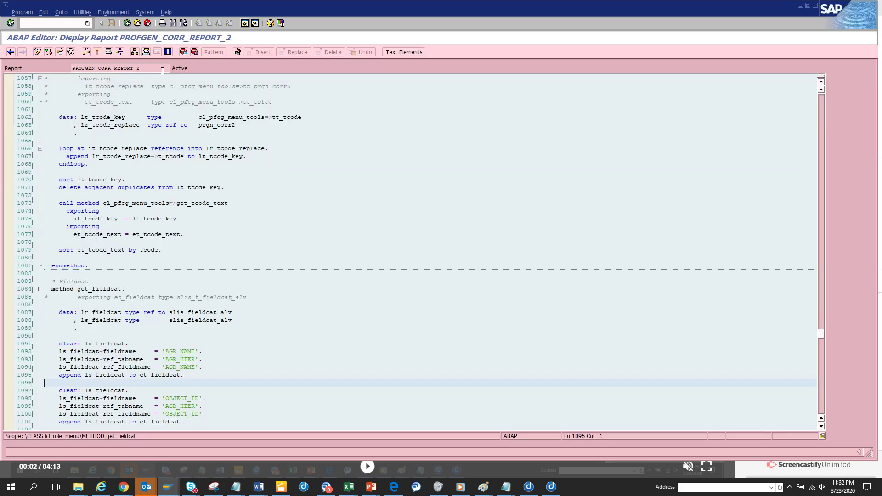
- Select the report name PROFGEN_CORR_REPORT_2 in the Report field
left_click_drag(162, 70, 72, 68)
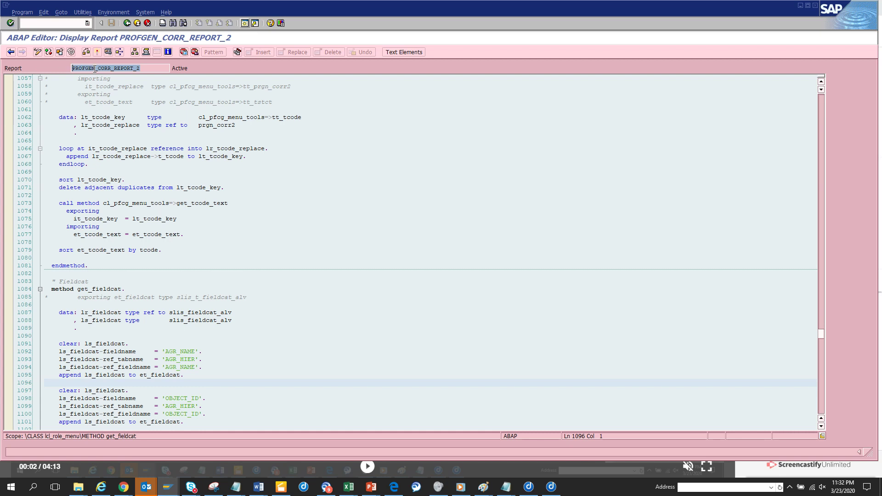
left_click(100, 68)
double_click(133, 68)
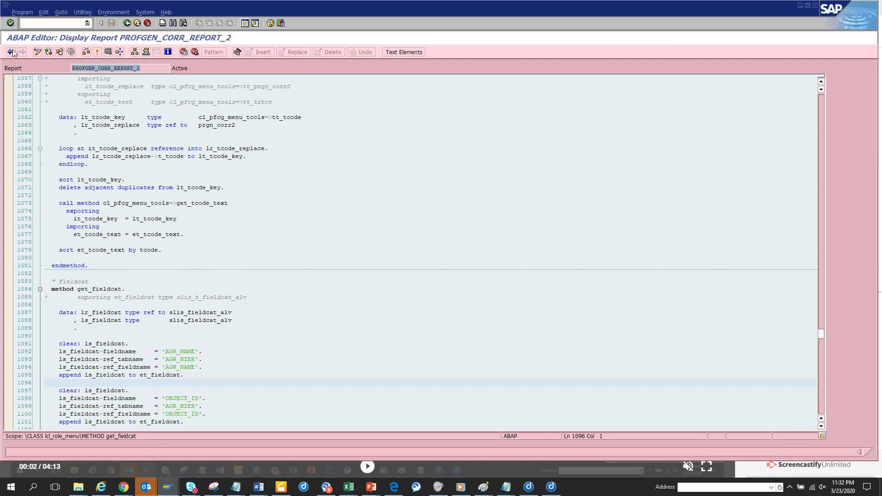